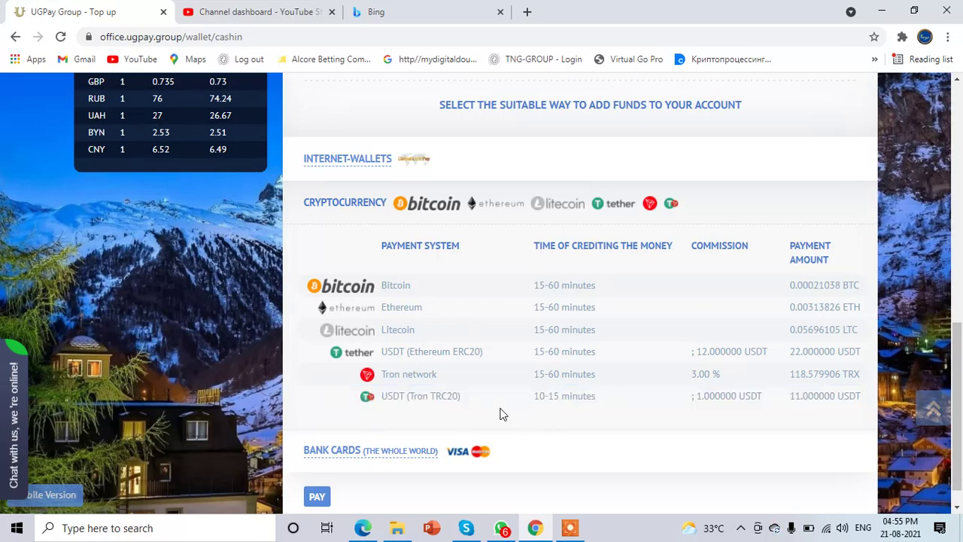
Choose USDT (Tron TRC20) as the cryptocurrency for the top-up, submit the payment and open its invoice
{"action": "left_click", "coordinate": [457, 405]}
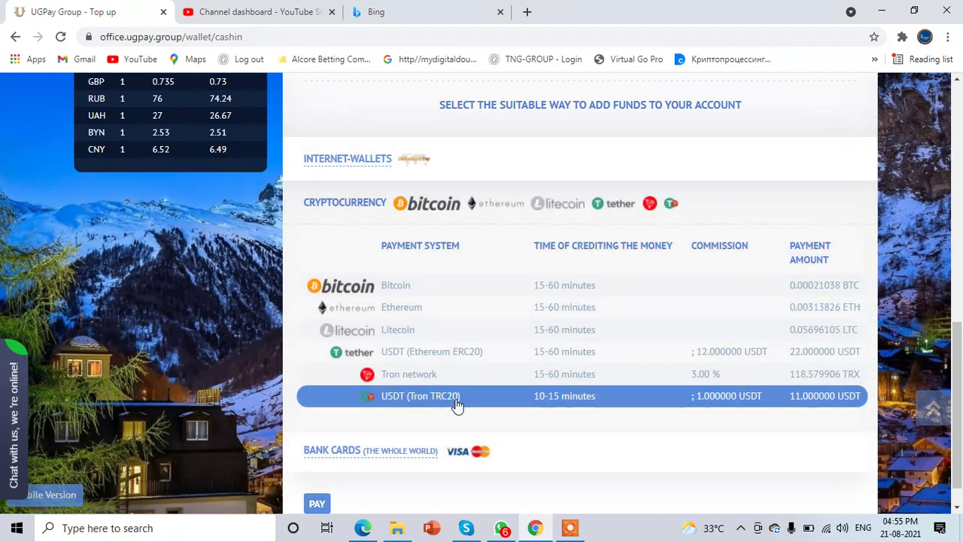
{"action": "scroll", "coordinate": [518, 408], "scroll_direction": "down", "scroll_amount": 1}
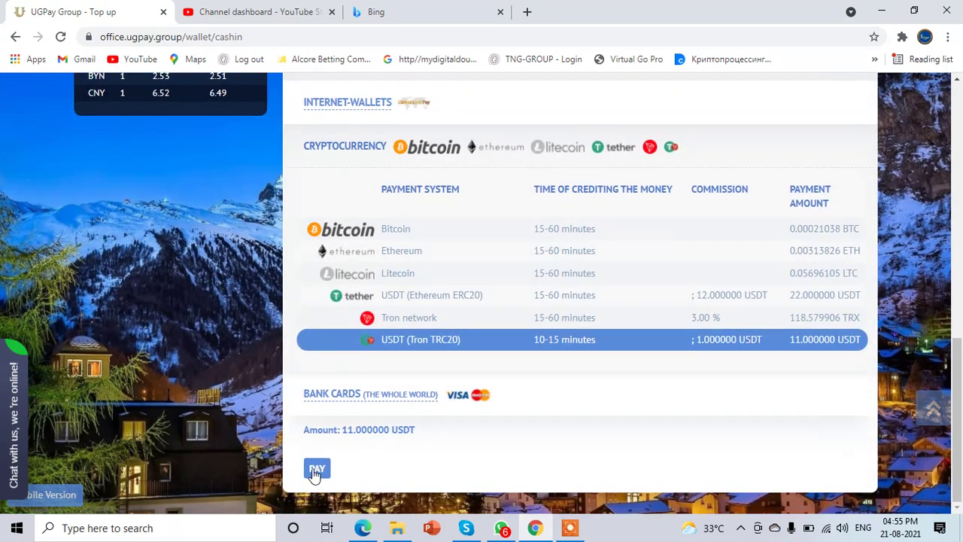
{"action": "left_click", "coordinate": [316, 471]}
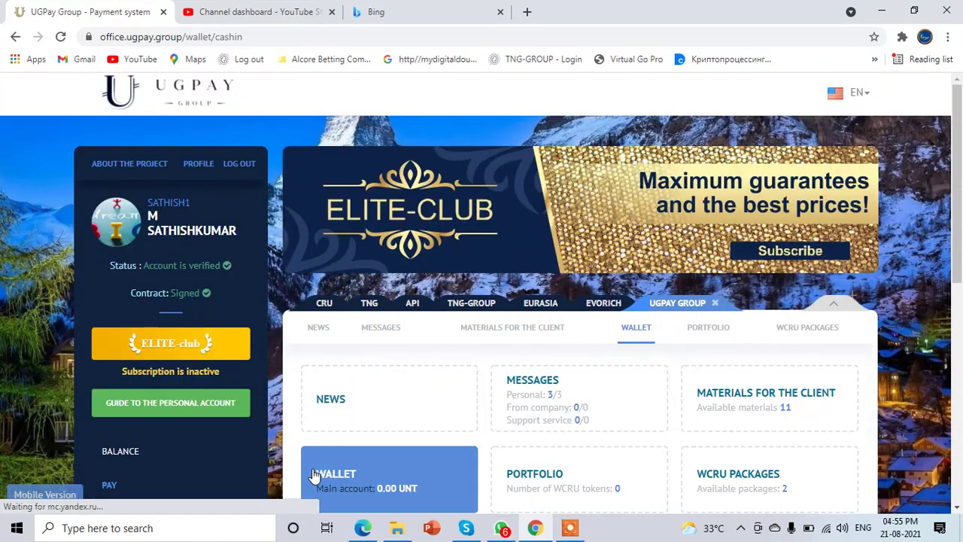
{"action": "scroll", "coordinate": [320, 472], "scroll_direction": "down", "scroll_amount": 5}
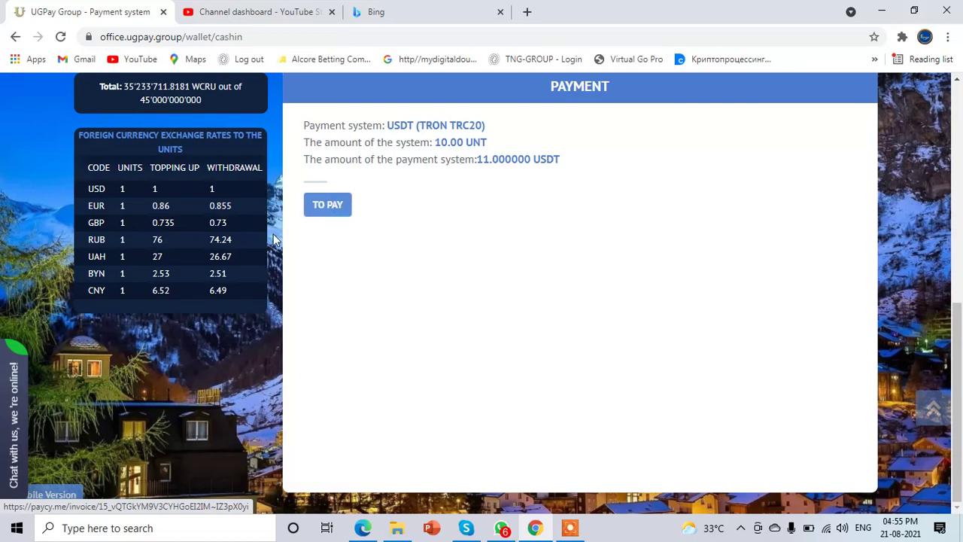
{"action": "left_click", "coordinate": [319, 205]}
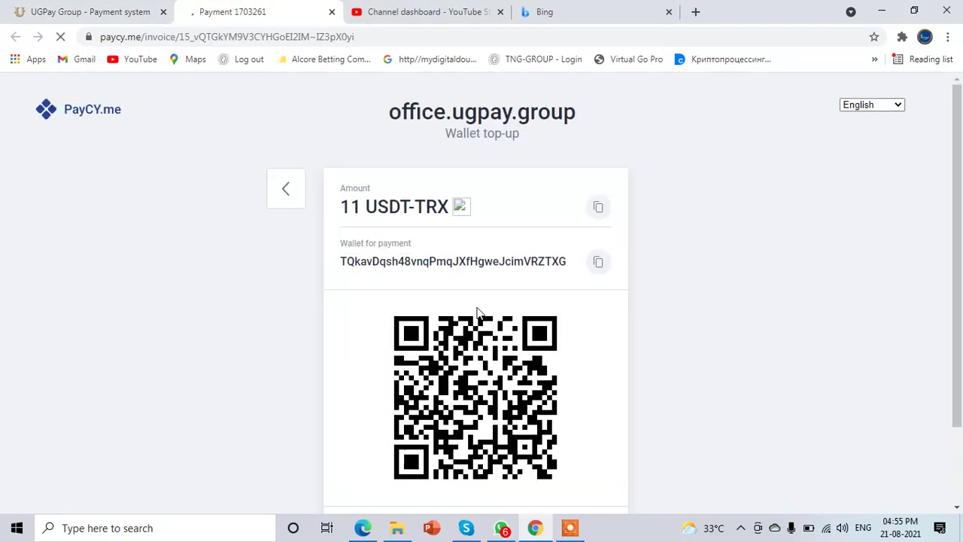
Dismiss the payment awaiting notice and examine the invoice's amount, wallet address, QR code and transfer instructions
{"action": "scroll", "coordinate": [653, 292], "scroll_direction": "down", "scroll_amount": 1}
{"action": "scroll", "coordinate": [654, 293], "scroll_direction": "down", "scroll_amount": 1}
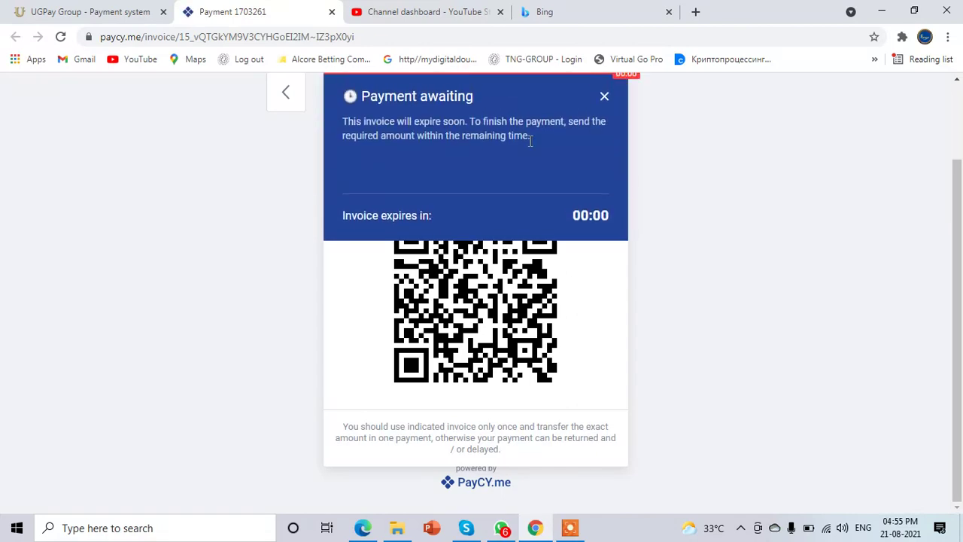
{"action": "left_click", "coordinate": [605, 99]}
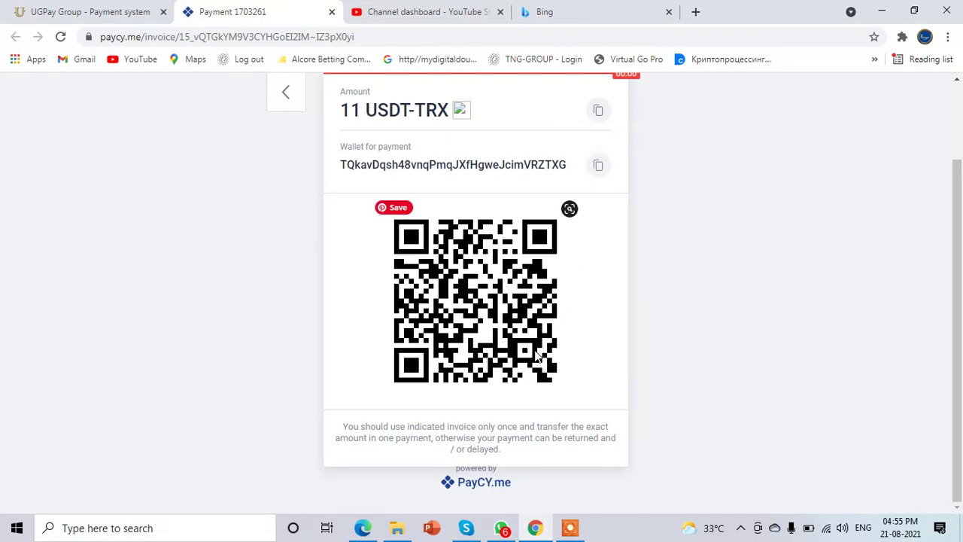
{"action": "scroll", "coordinate": [593, 396], "scroll_direction": "up", "scroll_amount": 1}
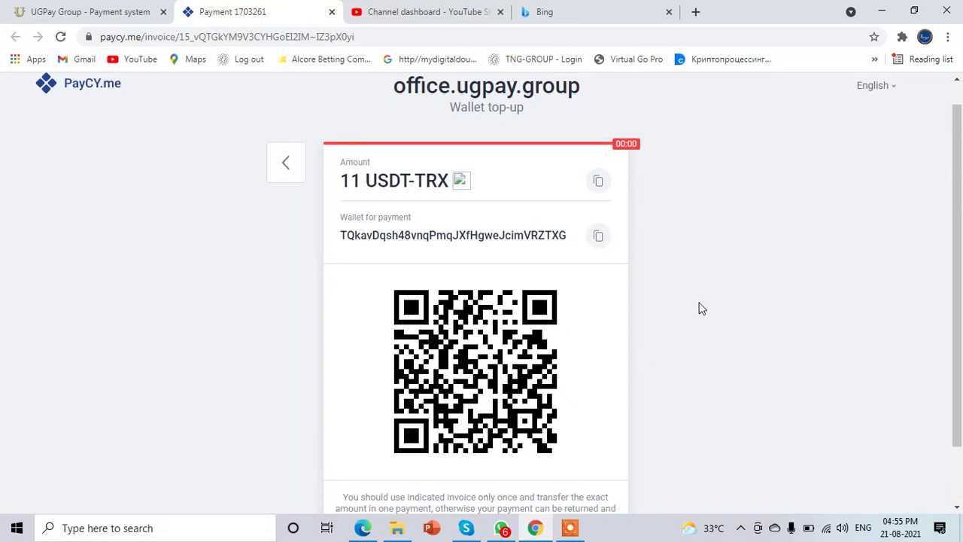
{"action": "scroll", "coordinate": [514, 209], "scroll_direction": "up", "scroll_amount": 1}
{"action": "scroll", "coordinate": [579, 291], "scroll_direction": "down", "scroll_amount": 1}
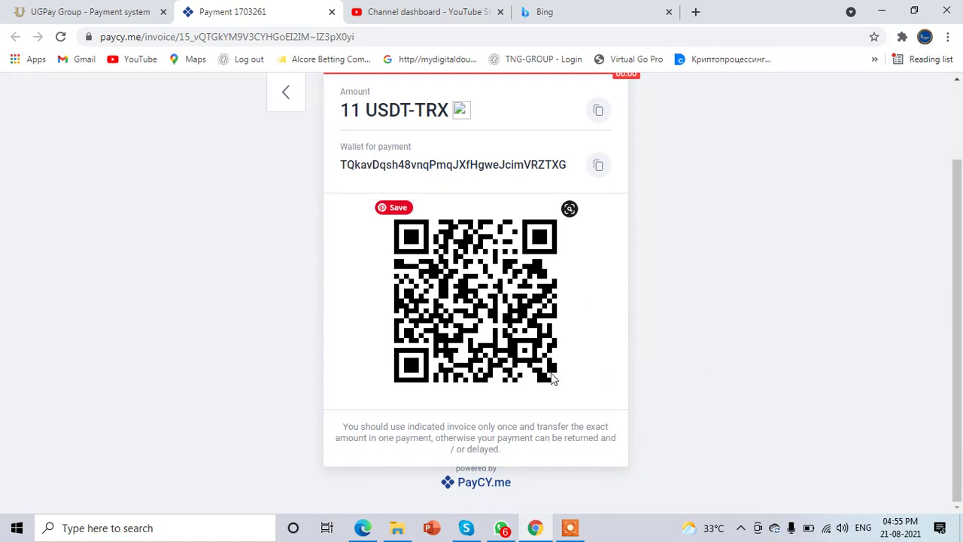
{"action": "scroll", "coordinate": [568, 208], "scroll_direction": "up", "scroll_amount": 1}
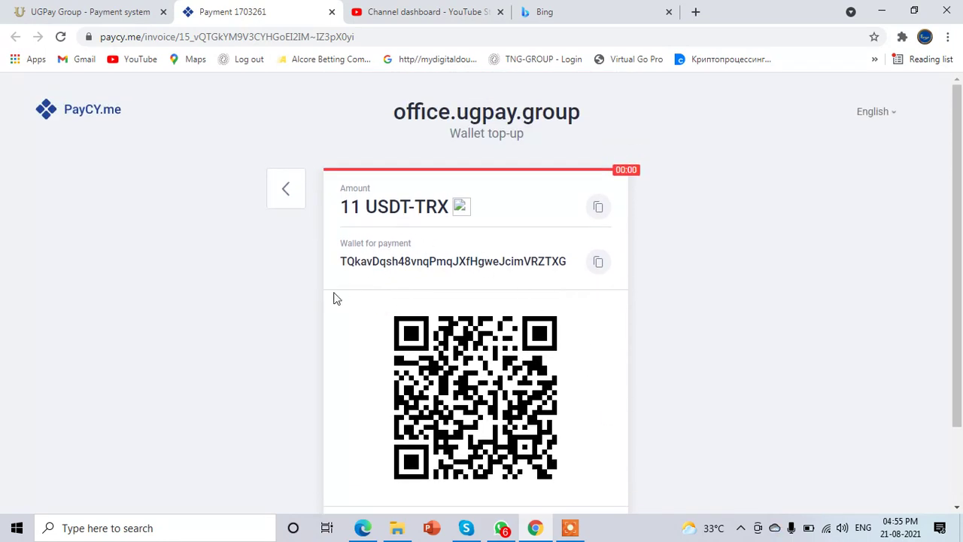
{"action": "scroll", "coordinate": [327, 309], "scroll_direction": "down", "scroll_amount": 1}
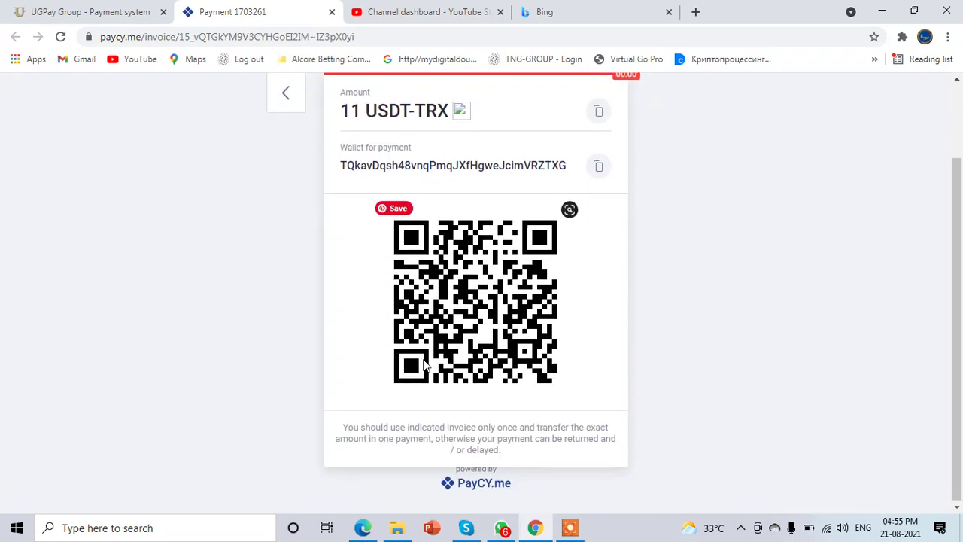
{"action": "scroll", "coordinate": [427, 156], "scroll_direction": "up", "scroll_amount": 1}
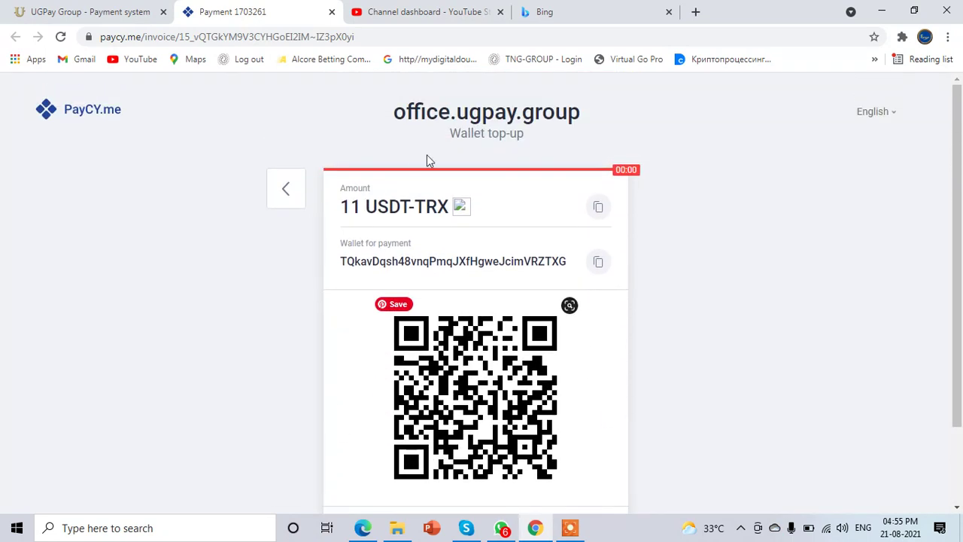
Return to the UGPay Group page and open the wallet to view its account balances
{"action": "left_click", "coordinate": [113, 12]}
{"action": "scroll", "coordinate": [405, 286], "scroll_direction": "up", "scroll_amount": 3}
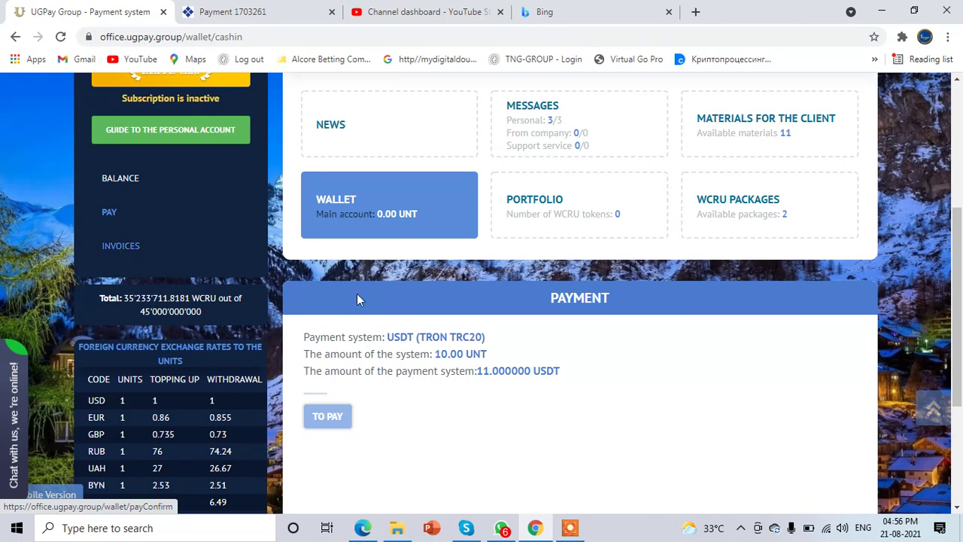
{"action": "left_click", "coordinate": [393, 209]}
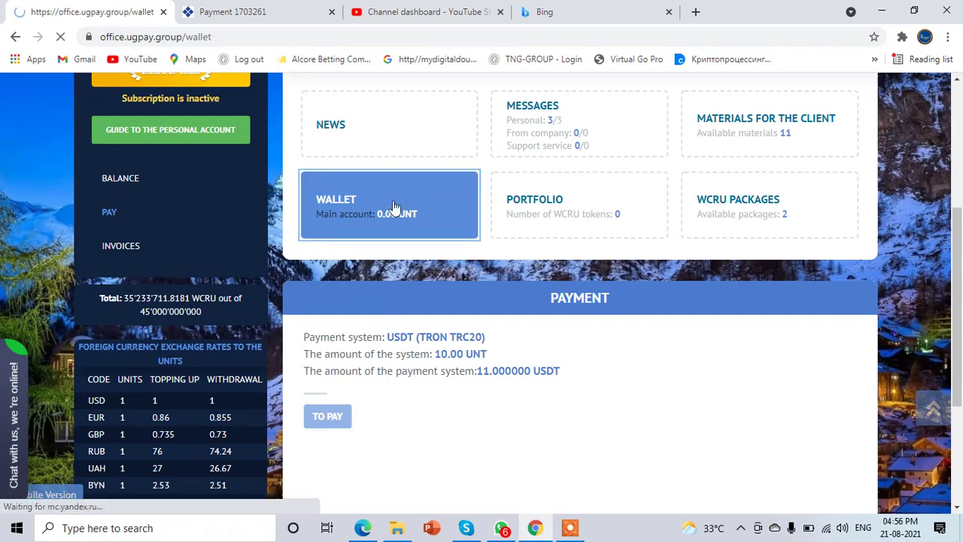
{"action": "scroll", "coordinate": [447, 304], "scroll_direction": "down", "scroll_amount": 5}
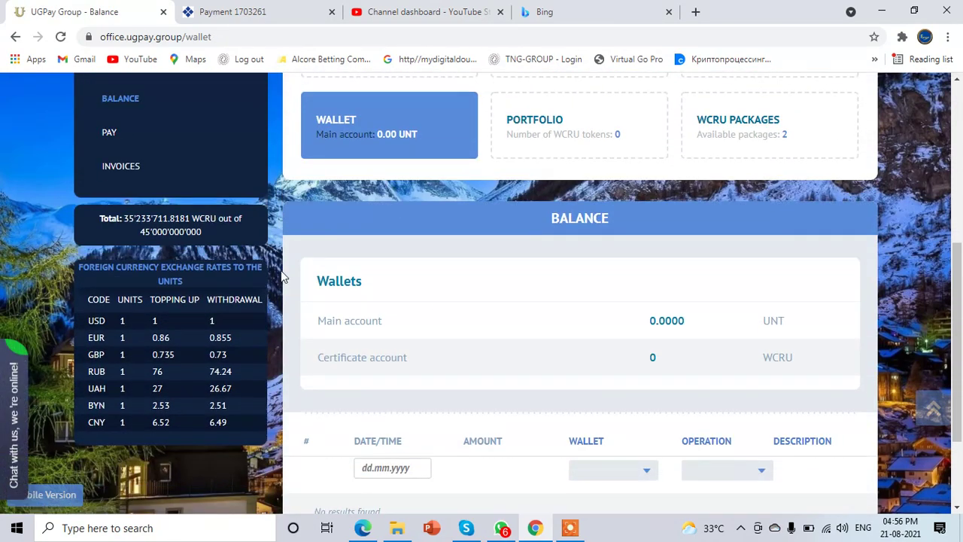
Open the wallet's top-up form and set the top-up amount to 10 UNT
{"action": "left_click", "coordinate": [113, 132]}
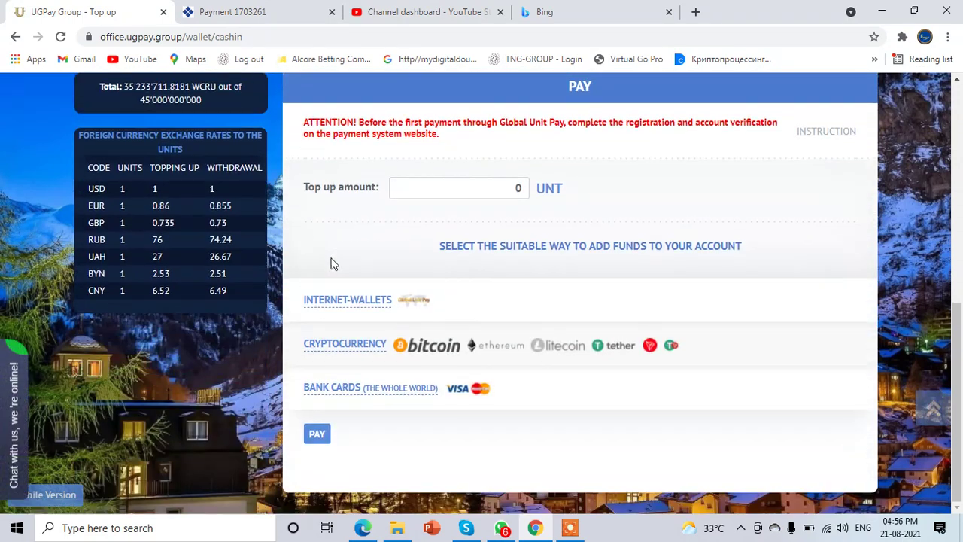
{"action": "left_click", "coordinate": [512, 188]}
{"action": "type", "text": "1"}
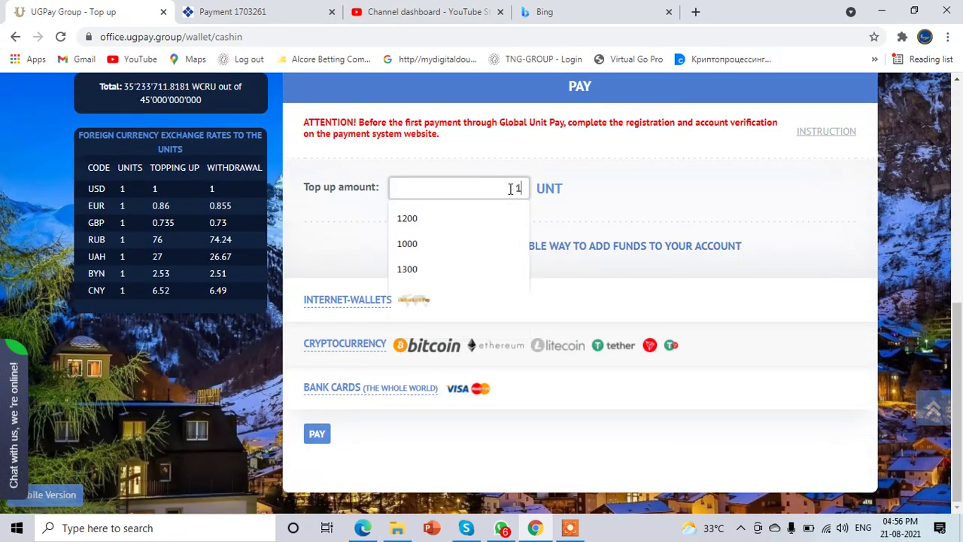
{"action": "type", "text": "0"}
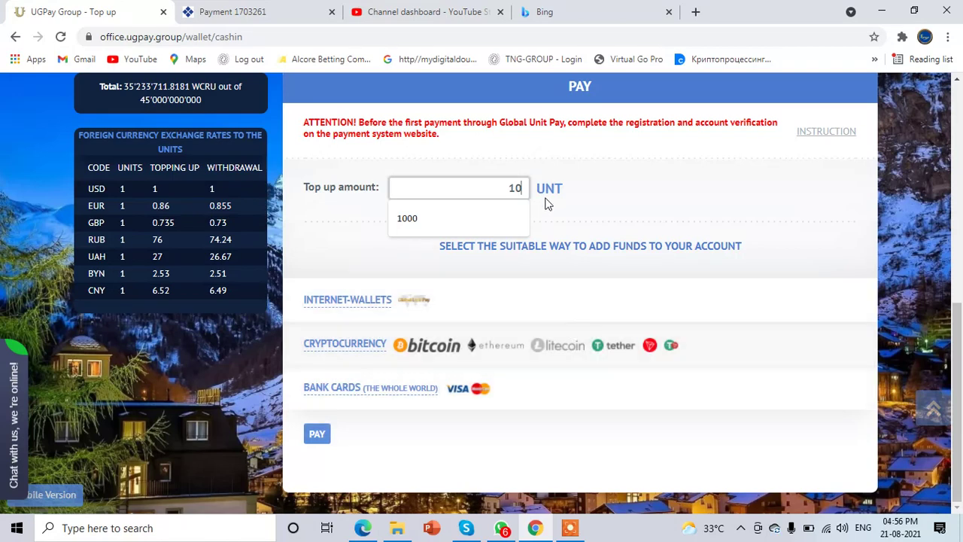
{"action": "left_click", "coordinate": [585, 191]}
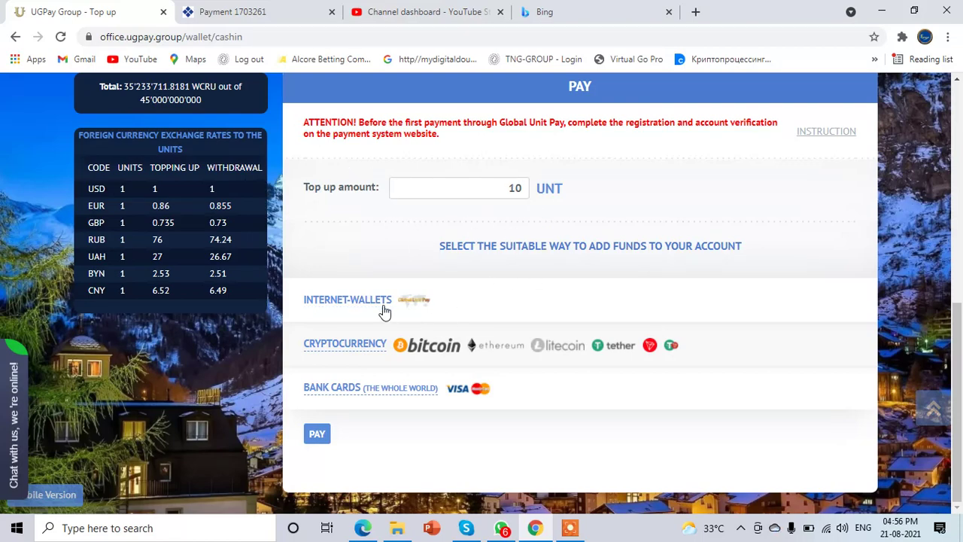
Open the WCRU packages page and review the purchase form and the available ELITE-club packages
{"action": "scroll", "coordinate": [538, 290], "scroll_direction": "up", "scroll_amount": 1}
{"action": "scroll", "coordinate": [539, 290], "scroll_direction": "up", "scroll_amount": 2}
{"action": "left_click", "coordinate": [777, 219]}
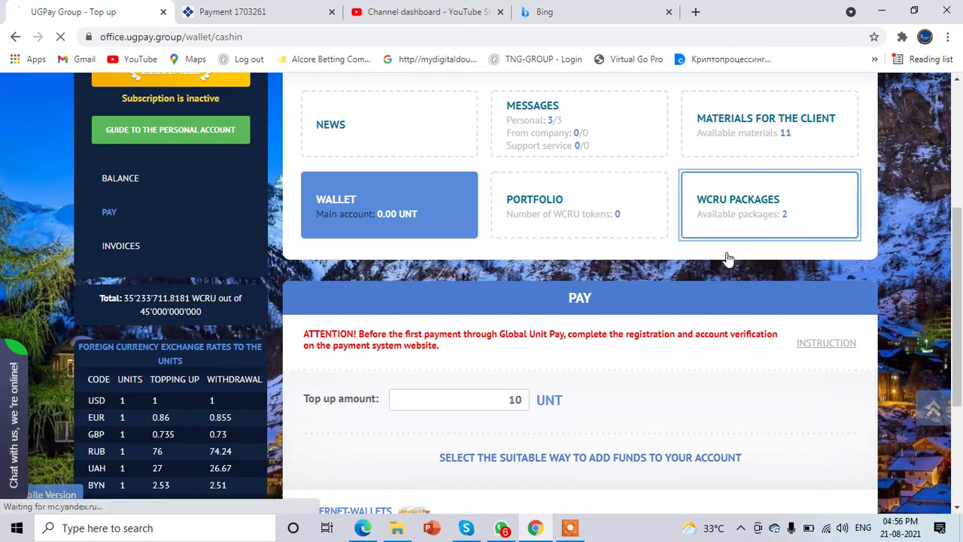
{"action": "scroll", "coordinate": [479, 345], "scroll_direction": "down", "scroll_amount": 6}
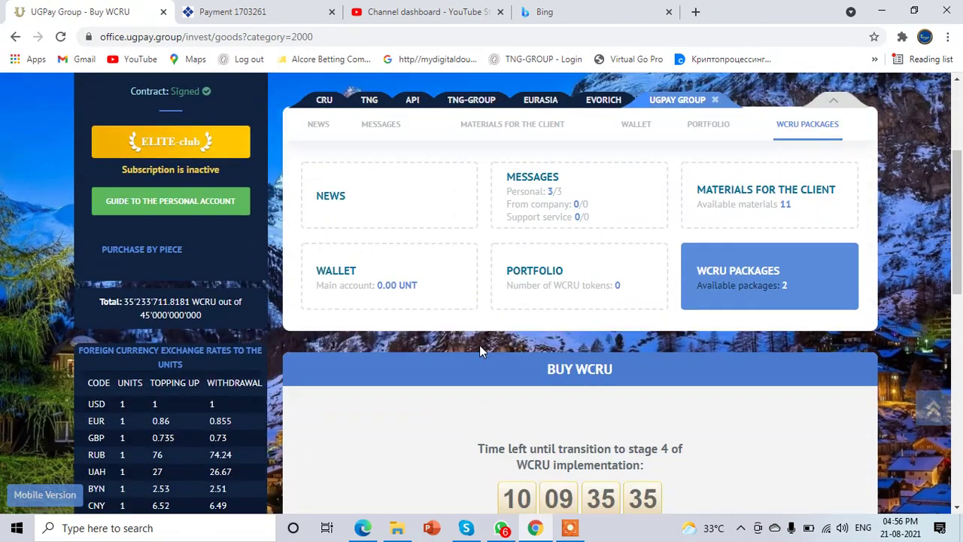
{"action": "scroll", "coordinate": [482, 215], "scroll_direction": "down", "scroll_amount": 2}
{"action": "scroll", "coordinate": [507, 258], "scroll_direction": "down", "scroll_amount": 3}
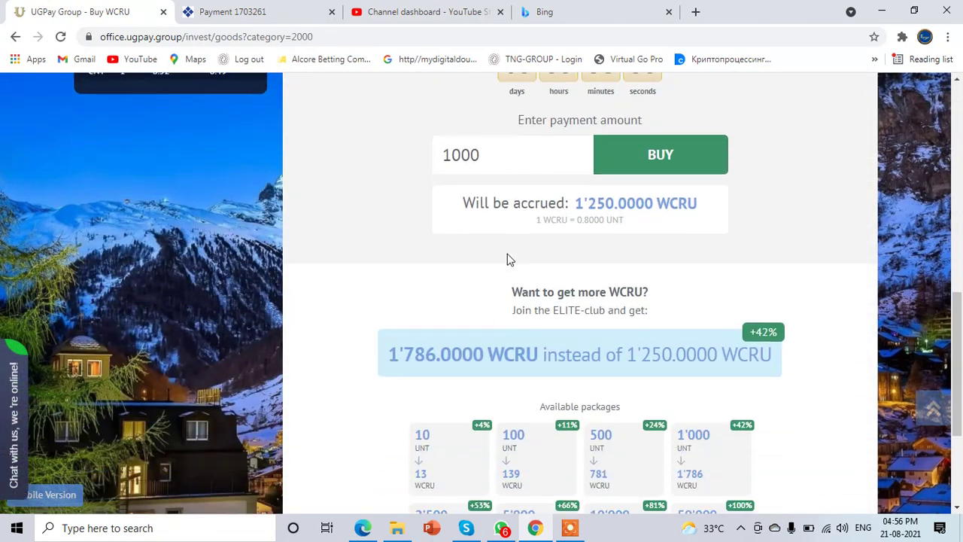
{"action": "scroll", "coordinate": [490, 402], "scroll_direction": "down", "scroll_amount": 1}
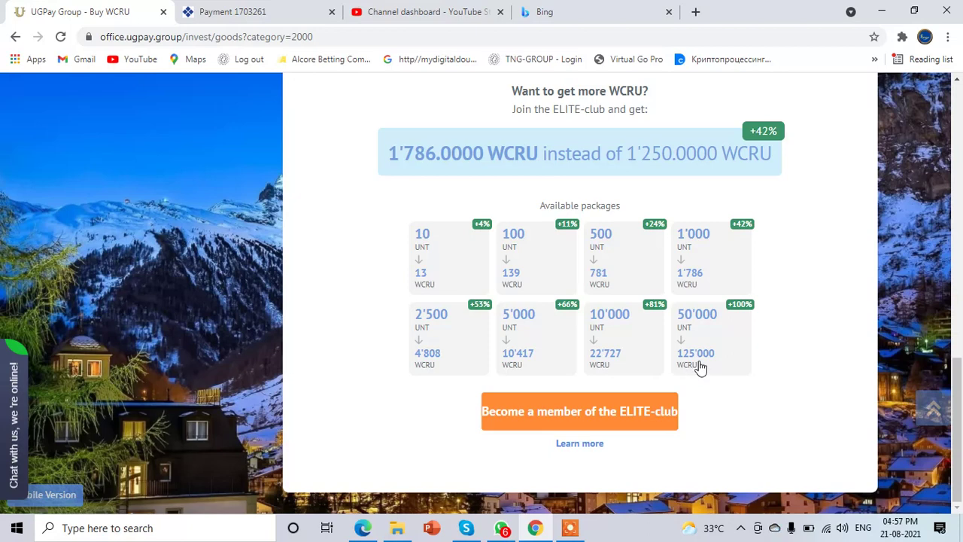
Examine the stage 4 countdown, the payment amount and the WCRU accrual in the Buy WCRU section
{"action": "scroll", "coordinate": [731, 340], "scroll_direction": "up", "scroll_amount": 1}
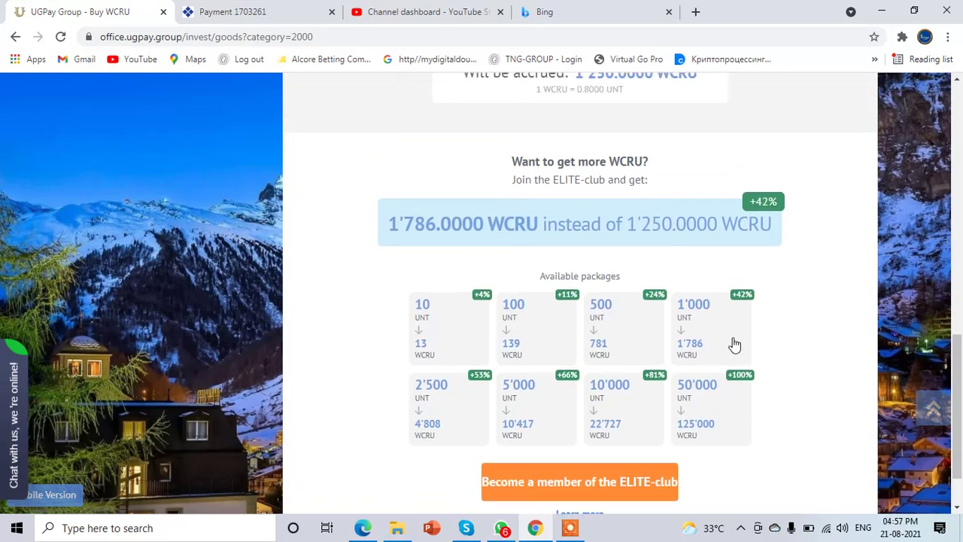
{"action": "scroll", "coordinate": [652, 301], "scroll_direction": "up", "scroll_amount": 3}
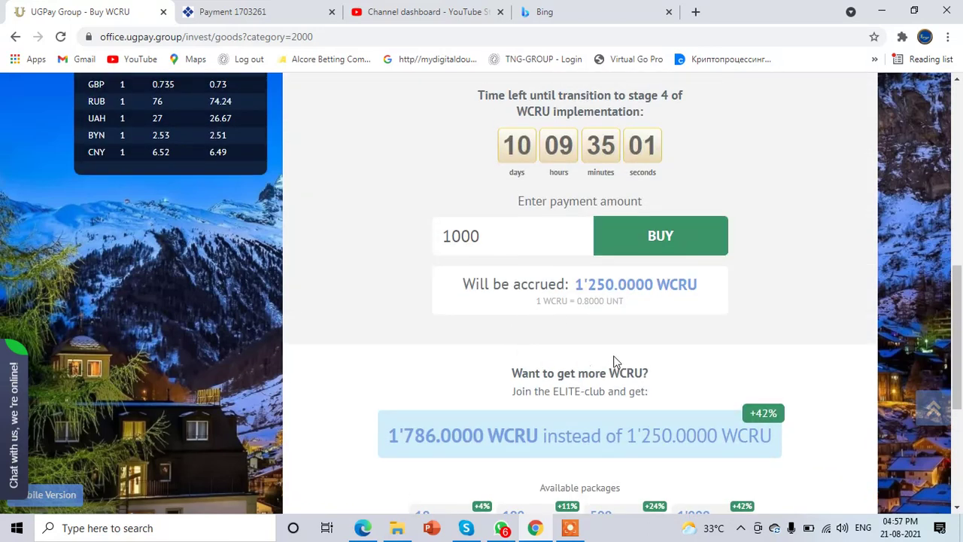
{"action": "scroll", "coordinate": [615, 366], "scroll_direction": "down", "scroll_amount": 1}
{"action": "scroll", "coordinate": [414, 351], "scroll_direction": "up", "scroll_amount": 5}
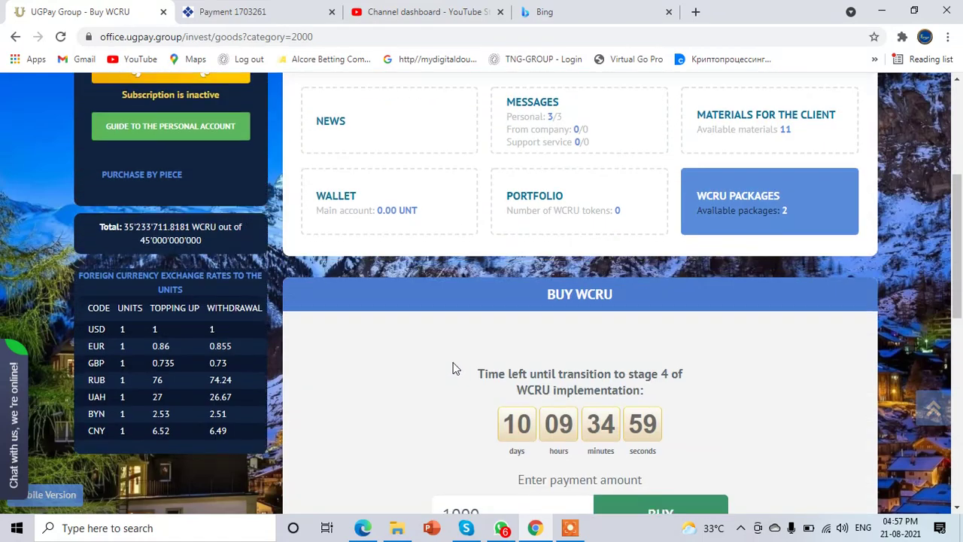
{"action": "scroll", "coordinate": [454, 366], "scroll_direction": "down", "scroll_amount": 1}
{"action": "scroll", "coordinate": [452, 366], "scroll_direction": "down", "scroll_amount": 1}
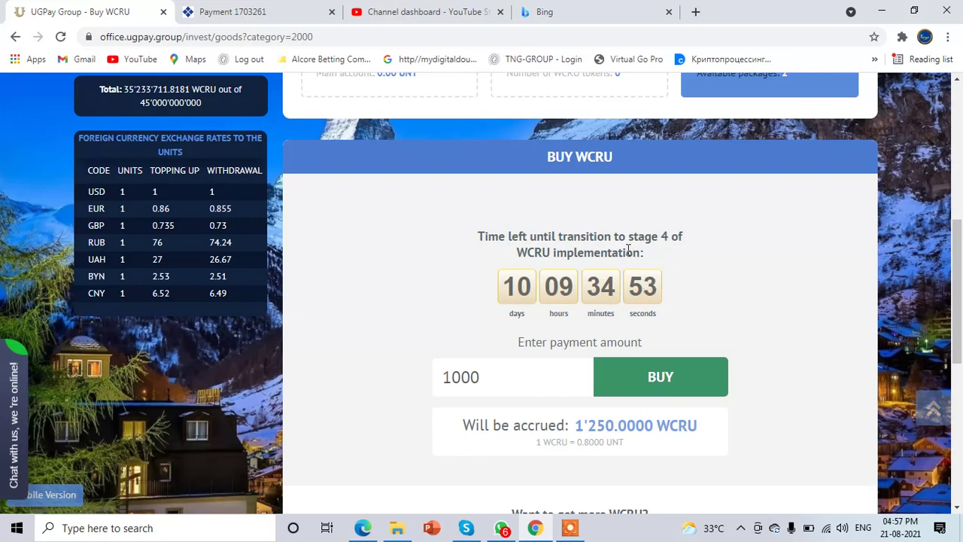
{"action": "scroll", "coordinate": [545, 256], "scroll_direction": "down", "scroll_amount": 1}
{"action": "scroll", "coordinate": [534, 297], "scroll_direction": "down", "scroll_amount": 1}
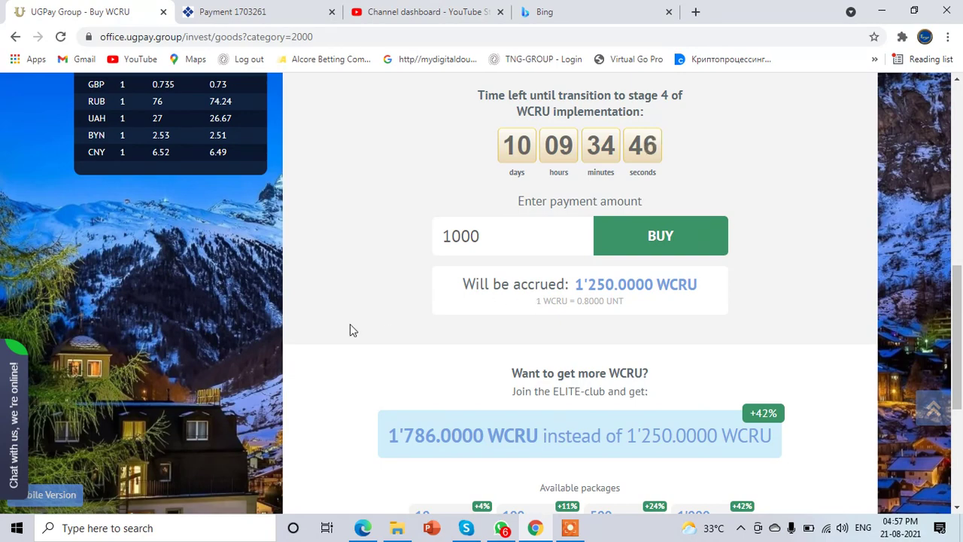
Go back to the wallet from the WCRU packages page and view the main and certificate account balances
{"action": "scroll", "coordinate": [350, 323], "scroll_direction": "up", "scroll_amount": 1}
{"action": "scroll", "coordinate": [343, 324], "scroll_direction": "up", "scroll_amount": 5}
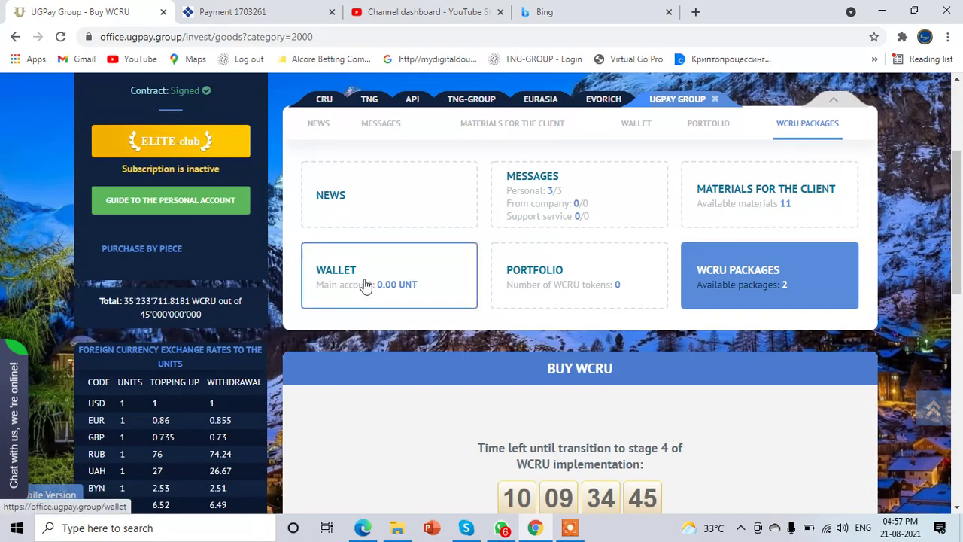
{"action": "left_click", "coordinate": [366, 282]}
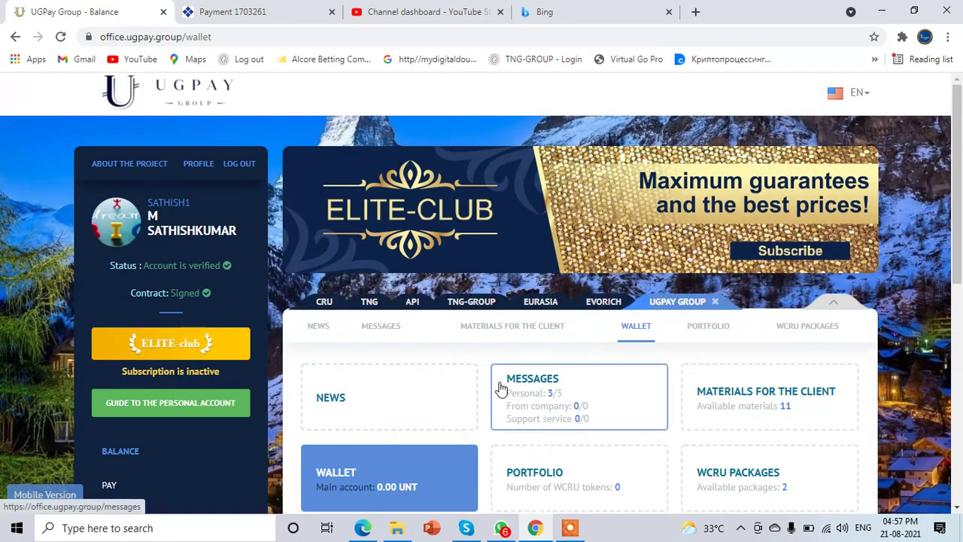
{"action": "scroll", "coordinate": [499, 389], "scroll_direction": "down", "scroll_amount": 1}
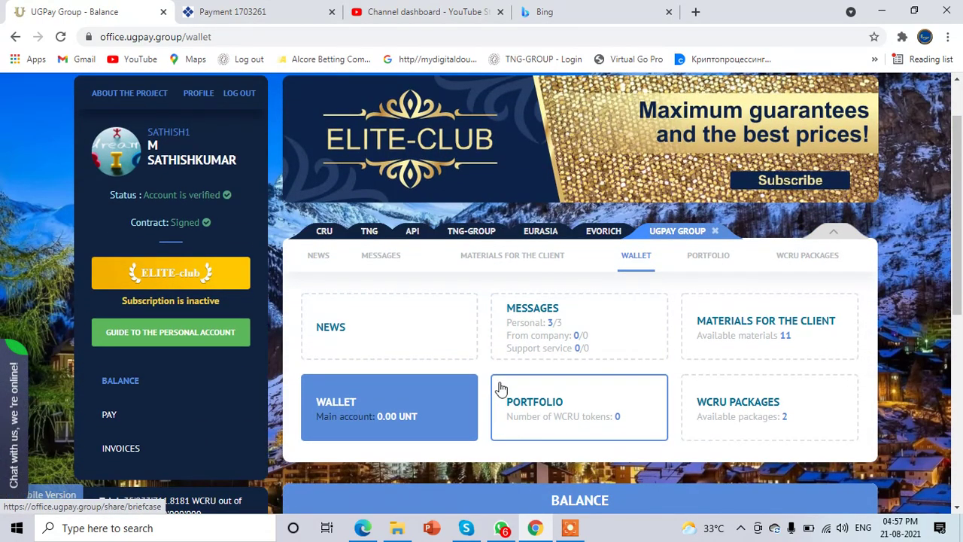
{"action": "scroll", "coordinate": [503, 389], "scroll_direction": "down", "scroll_amount": 2}
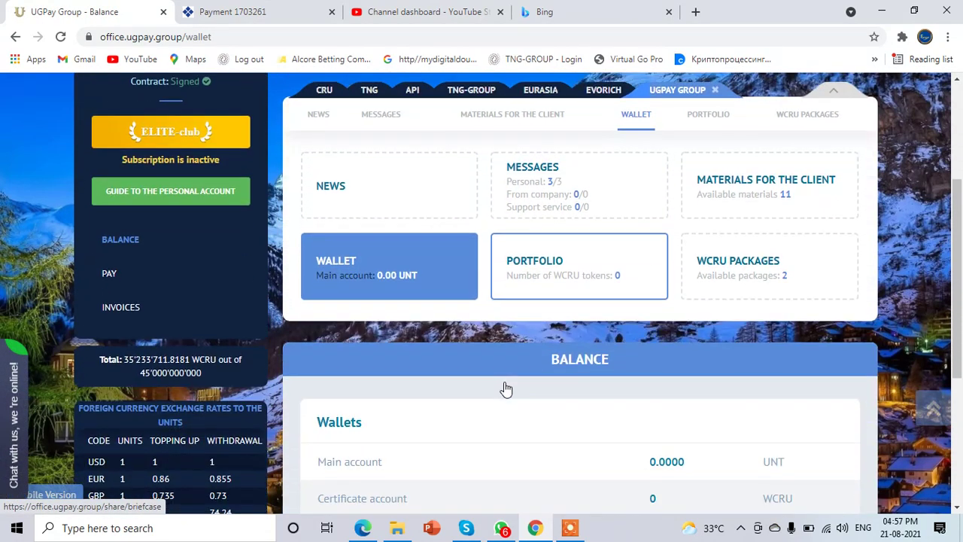